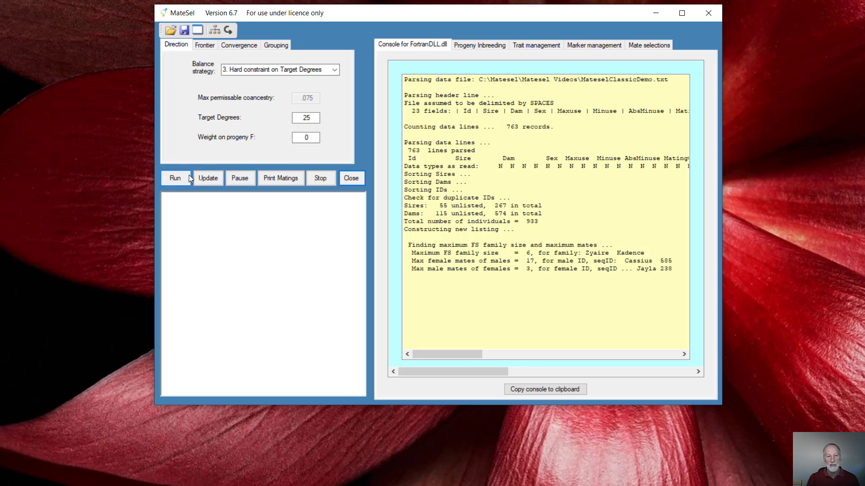
Run the mate selection analysis with a hard constraint of 25 Target Degrees, pausing and resuming it once
click(174, 178)
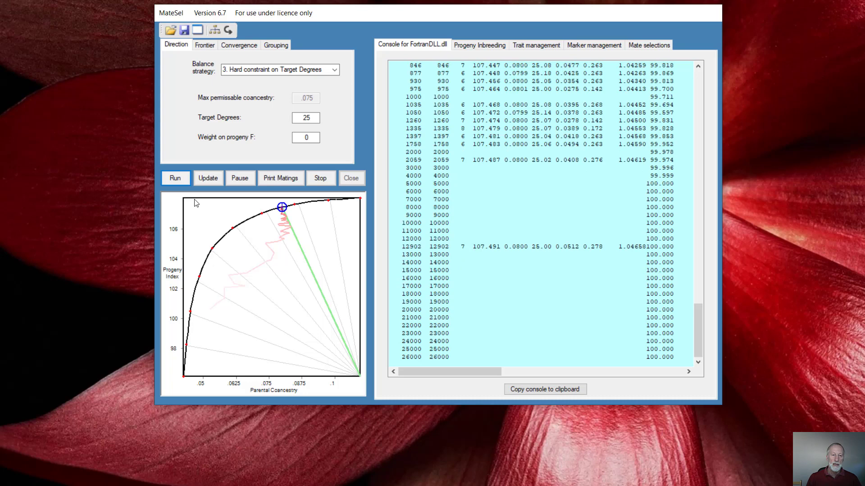
click(240, 178)
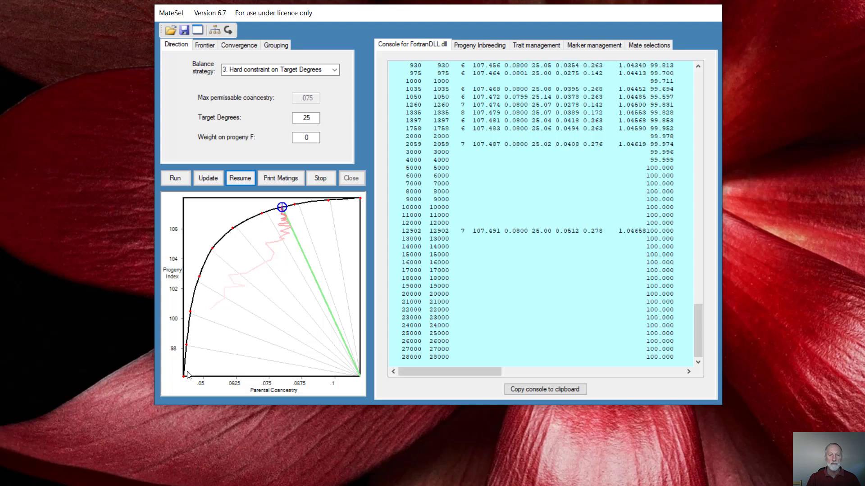
click(242, 180)
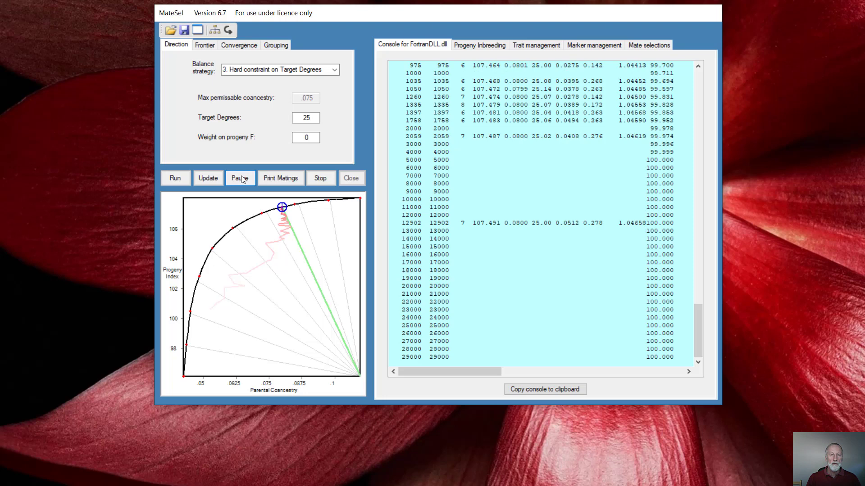
Print the current matings and display the sire use list sorted by uses in descending order
click(280, 179)
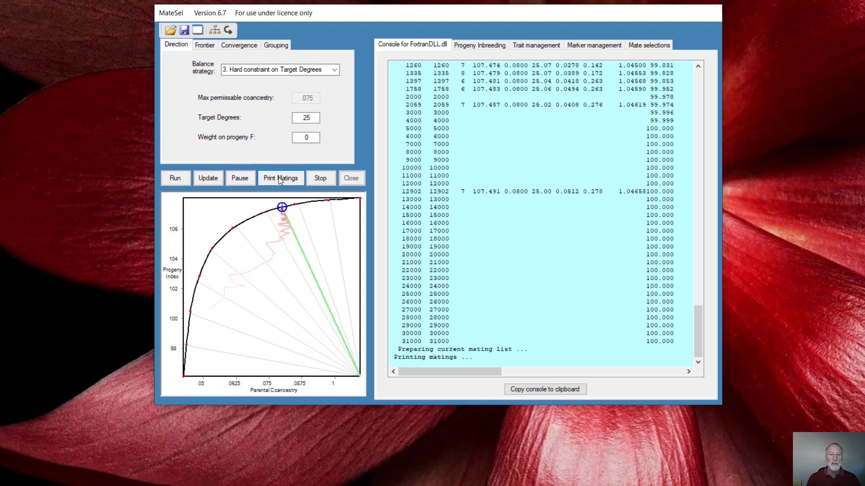
click(652, 47)
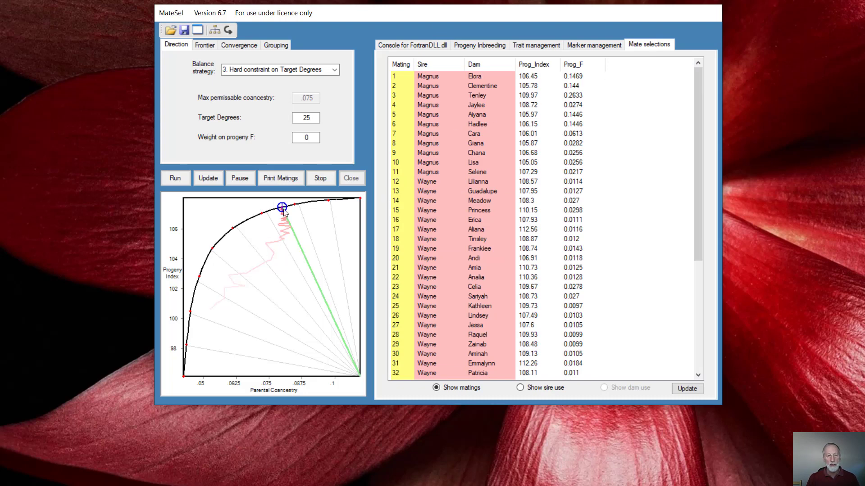
click(520, 388)
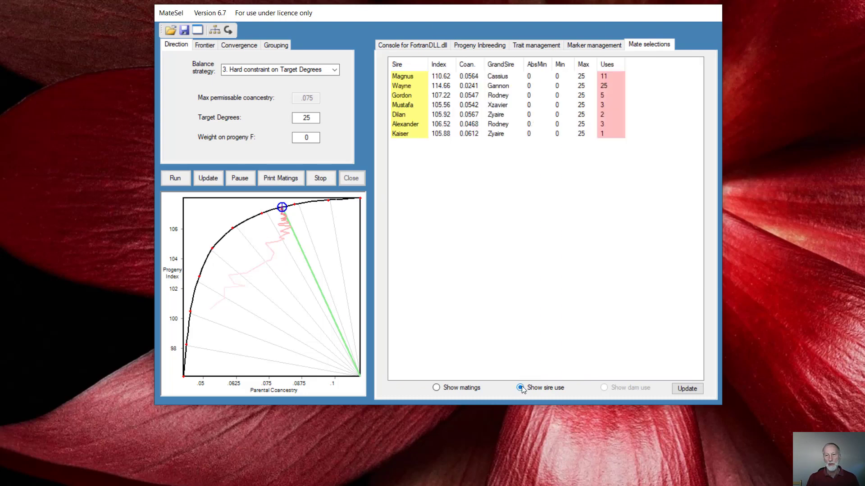
click(616, 65)
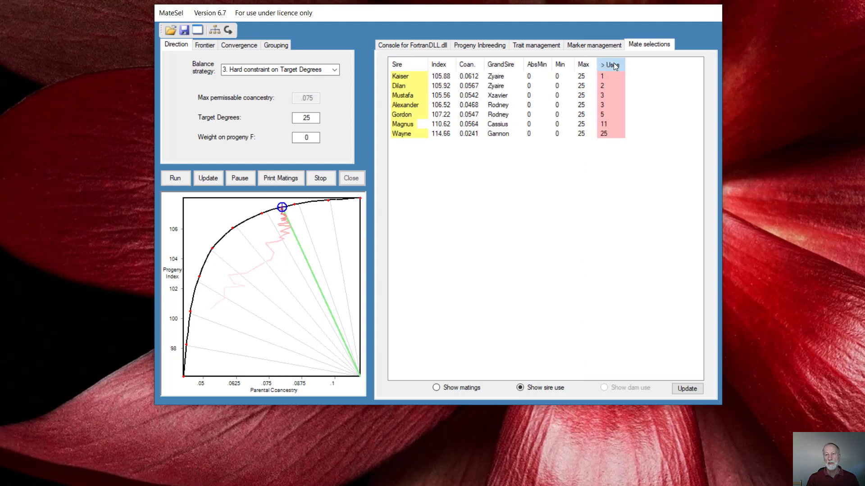
click(615, 65)
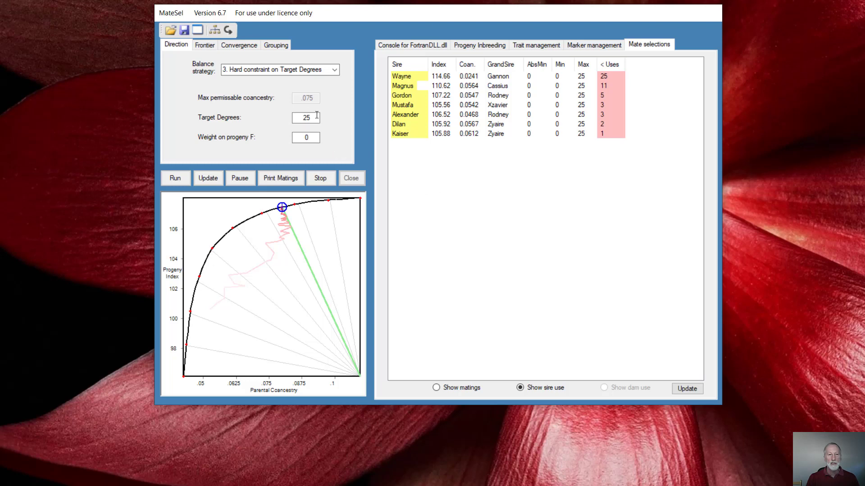
Set the Target Degrees to 0 and refresh the run and sire use list, checking the matings to be made under the grouping settings
drag(317, 115, 298, 118)
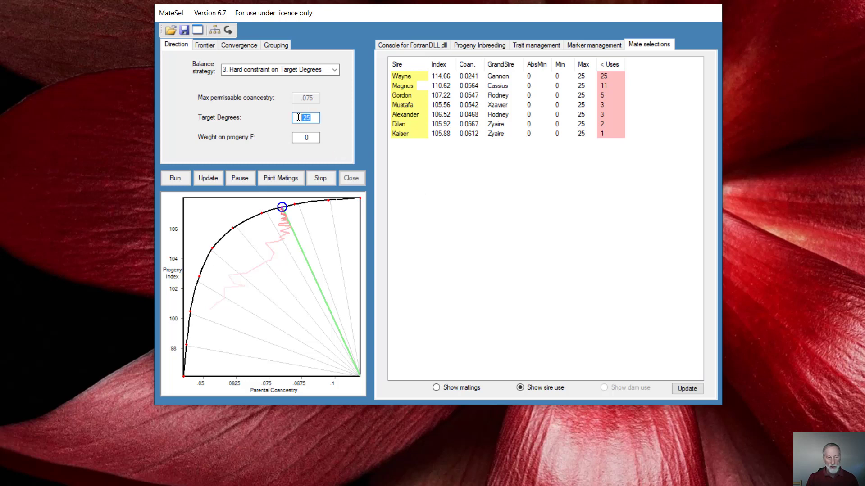
text(0)
click(210, 180)
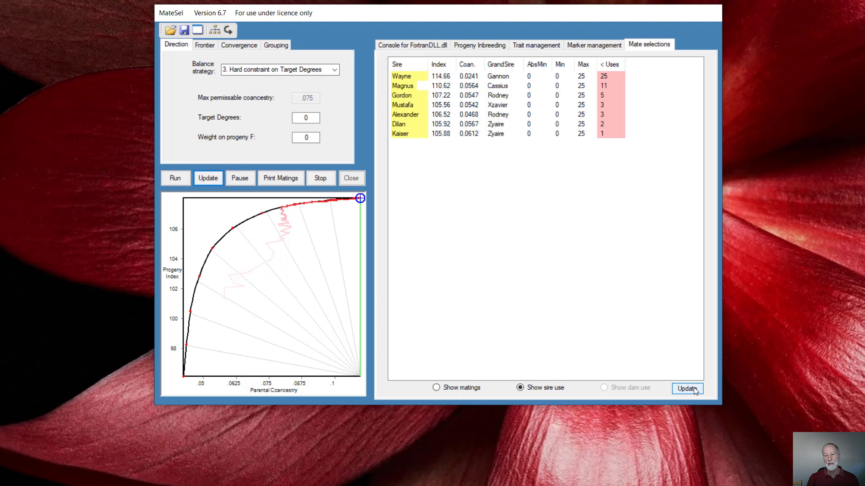
click(681, 389)
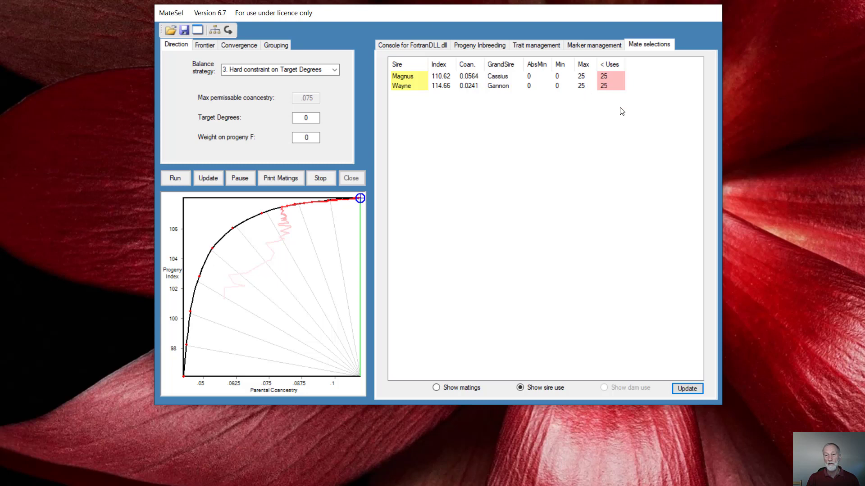
click(276, 45)
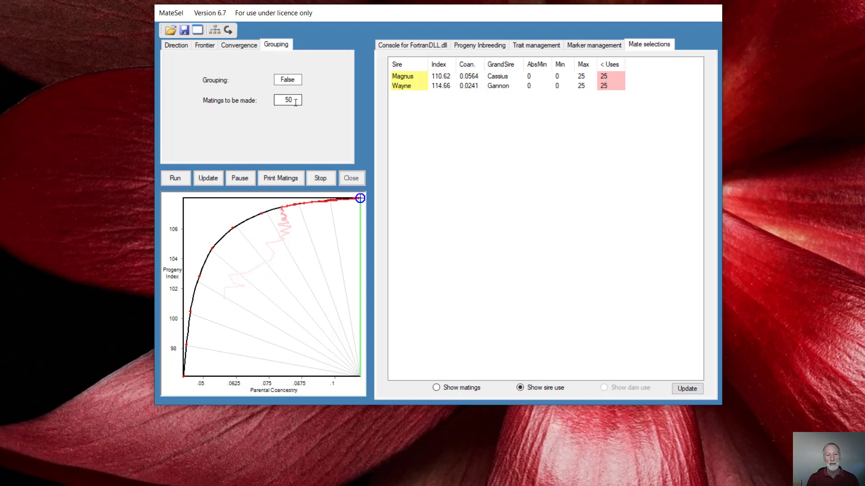
click(178, 46)
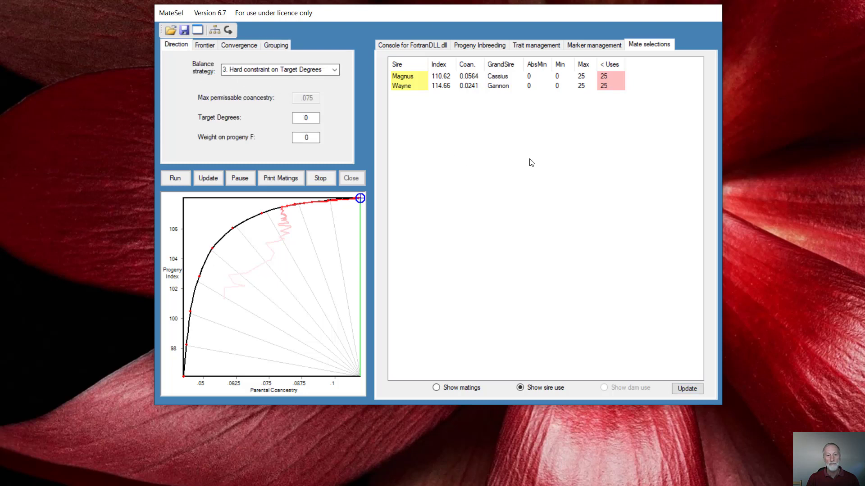
Set the Target Degrees to 90, update the run and refresh the sire use list
click(305, 118)
text(90)
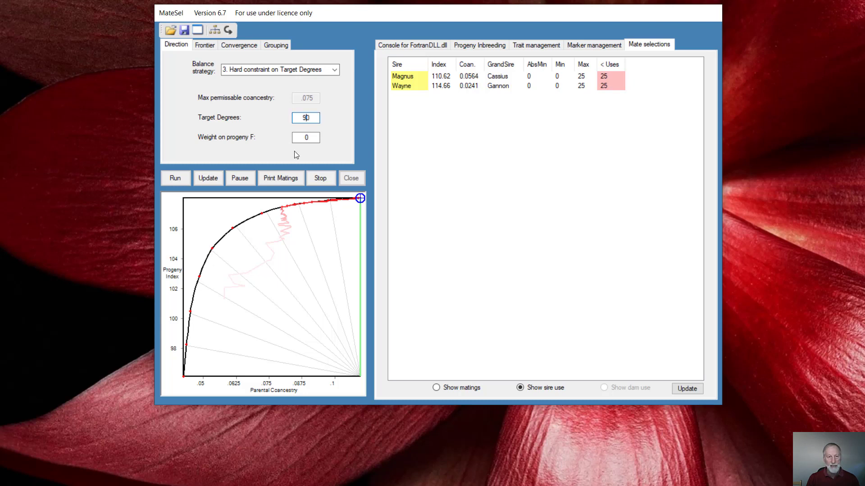
click(203, 180)
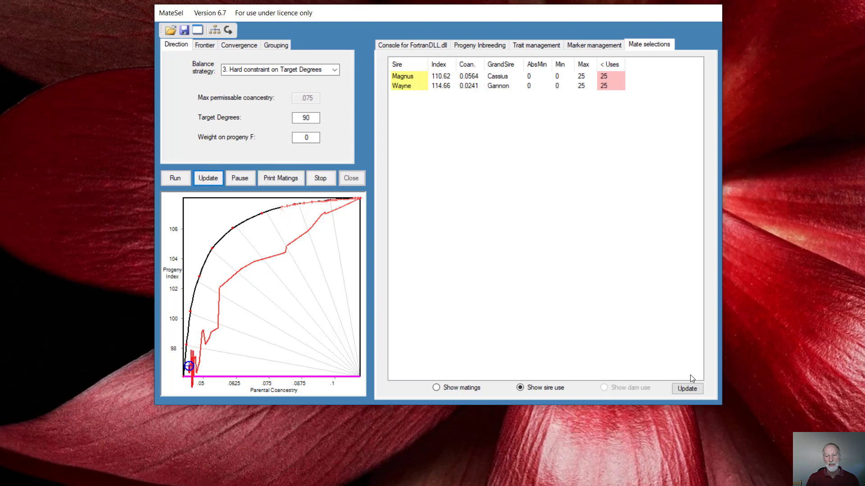
click(692, 390)
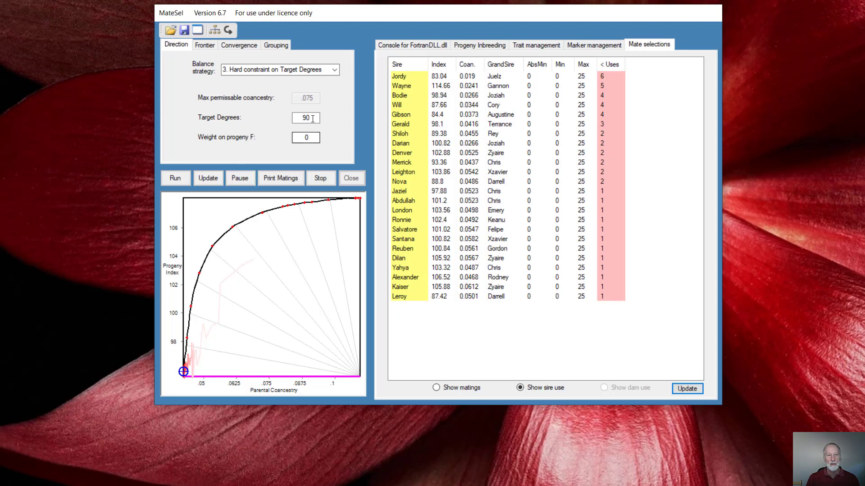
Set the Target Degrees back to 25 and update the run
drag(309, 118, 306, 118)
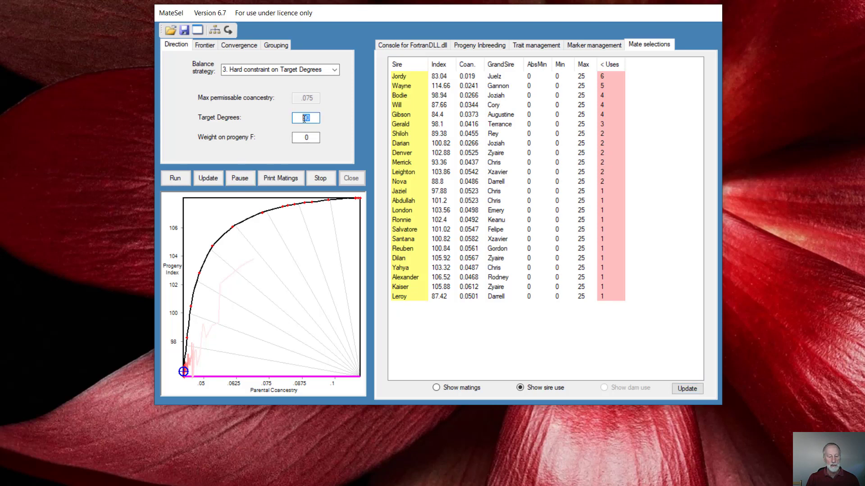
text(25)
click(209, 179)
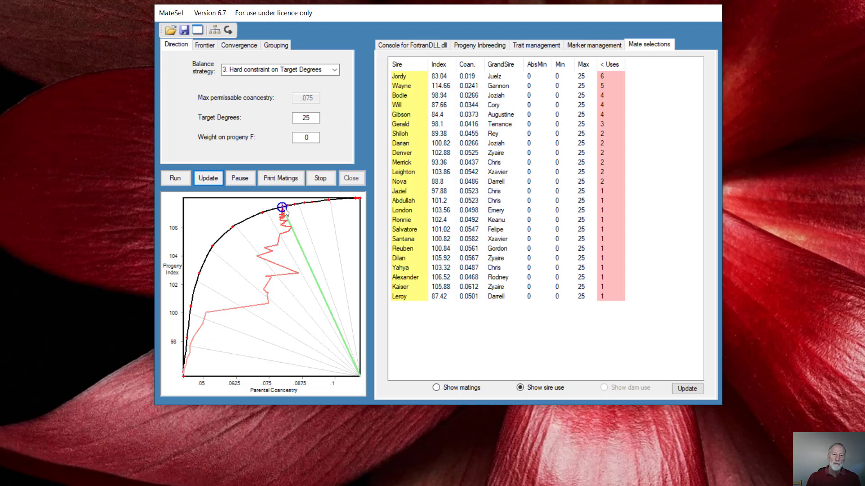
Invoke Tactical Desired Gains upwards on the Y.Wt trait with a minimum value of 111.6 and resume the run
click(537, 47)
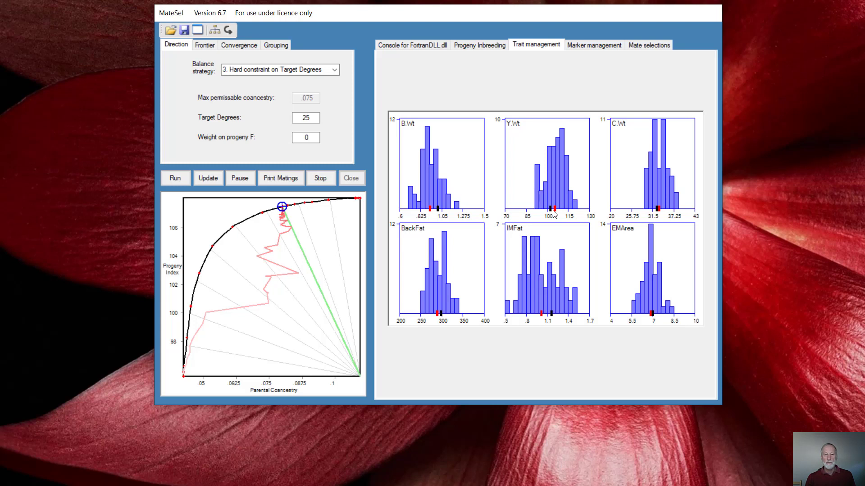
click(561, 180)
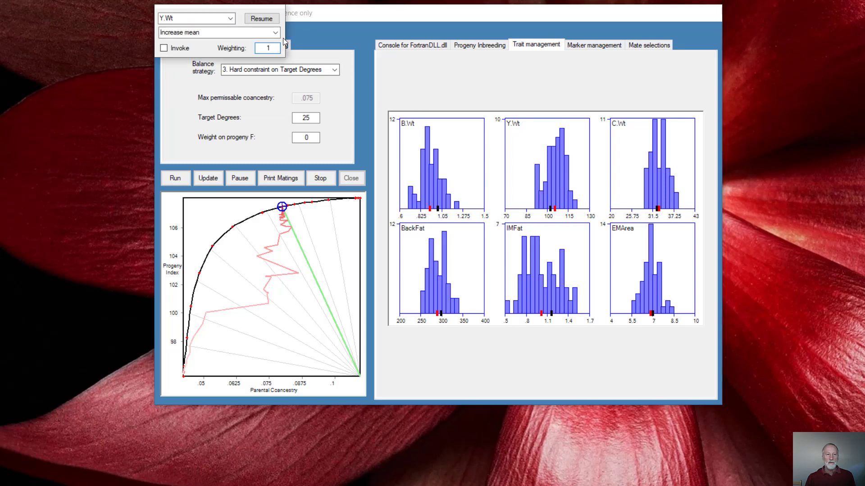
click(276, 32)
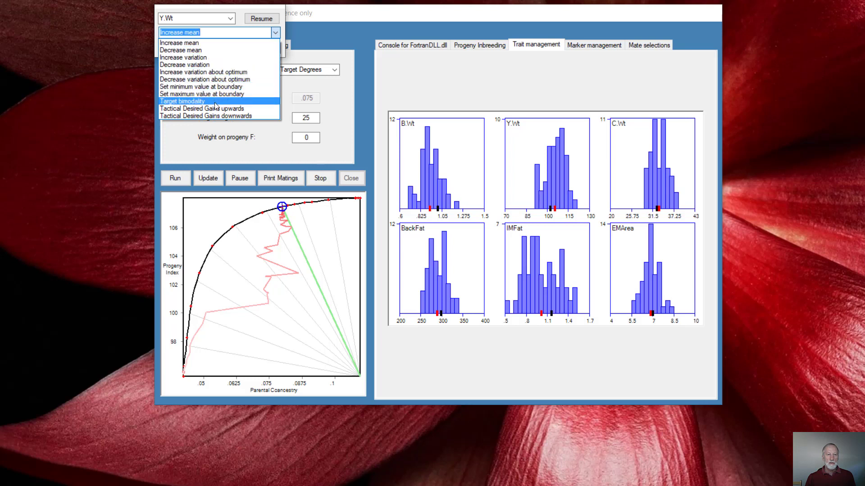
click(188, 113)
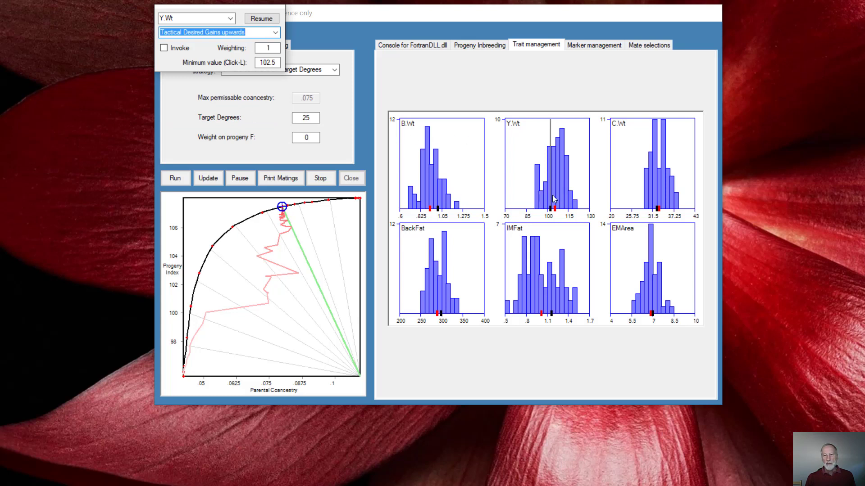
click(564, 170)
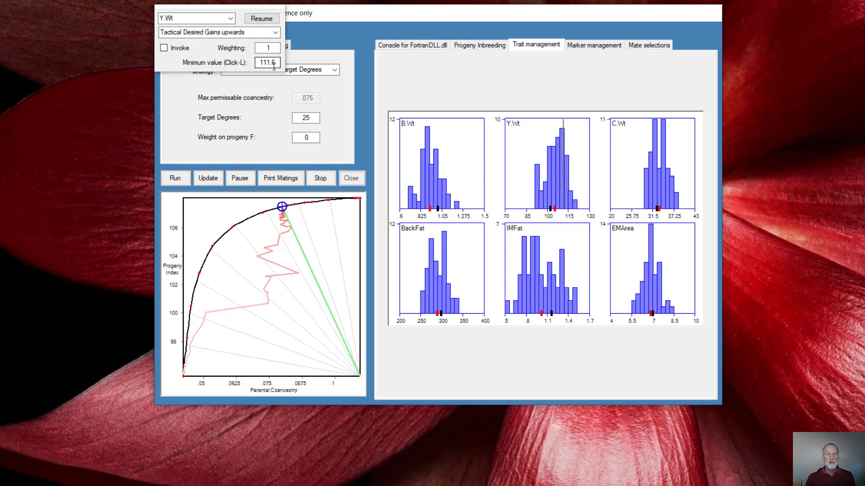
click(164, 48)
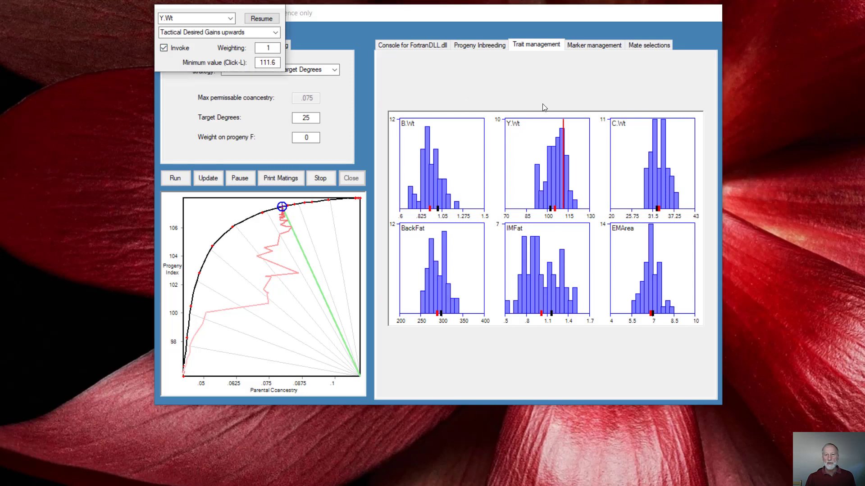
click(266, 18)
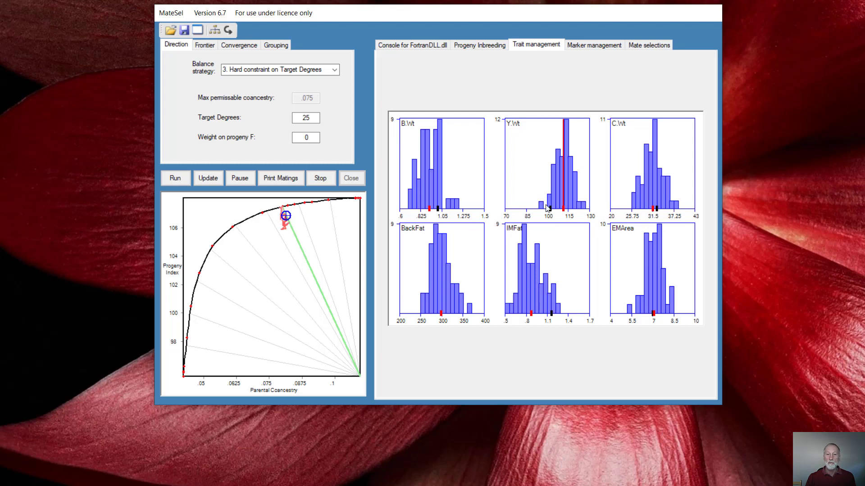
Raise the Y.Wt trait's minimum value to 116.8 and resume the run
right_click(575, 201)
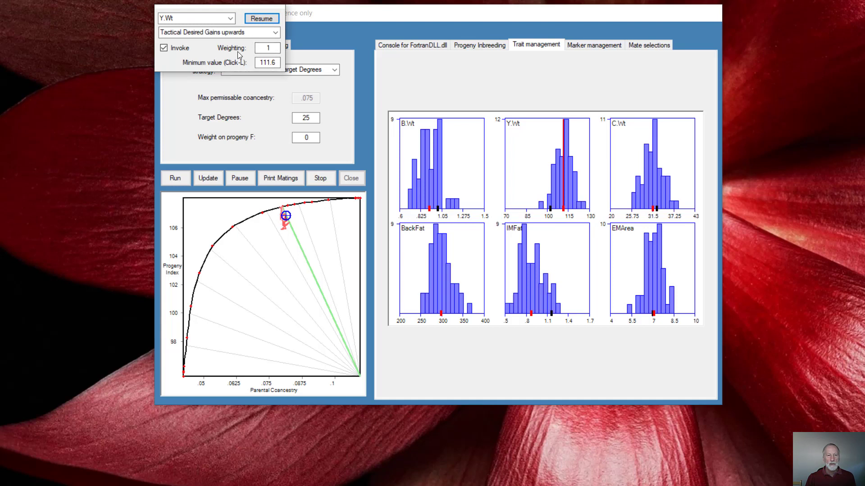
click(570, 197)
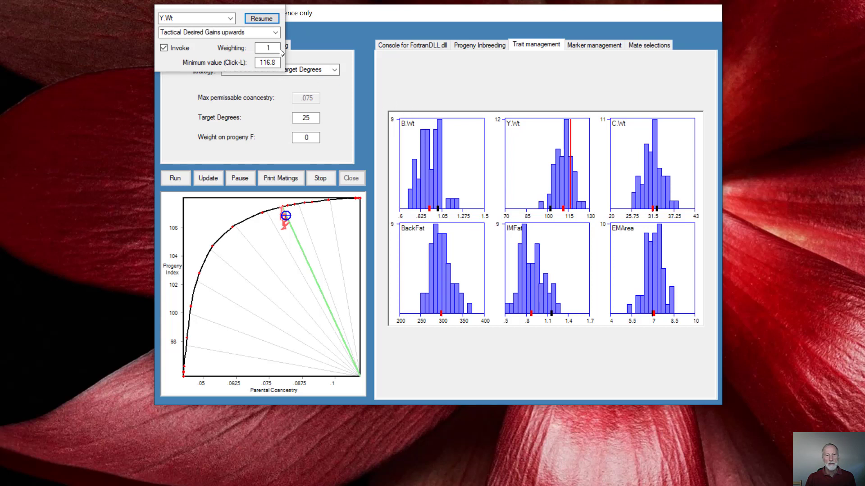
click(260, 20)
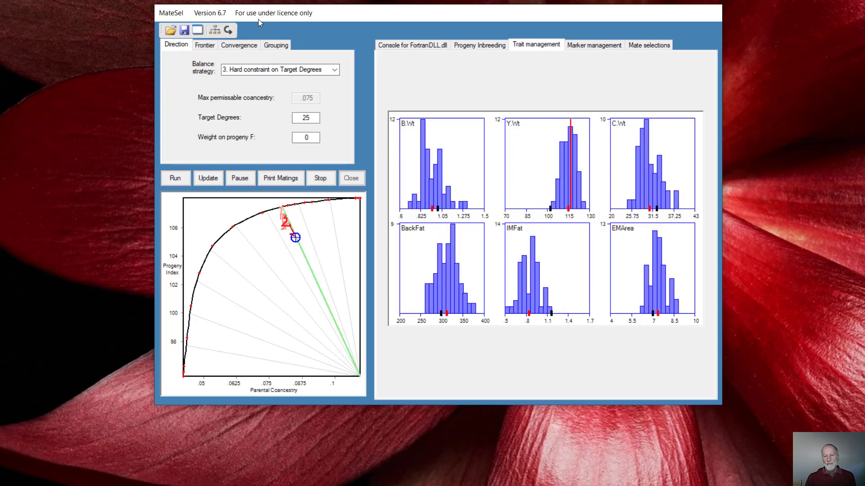
Adjust the weighting of the Y.Wt trait's desired gains target and resume the run
click(568, 194)
click(275, 48)
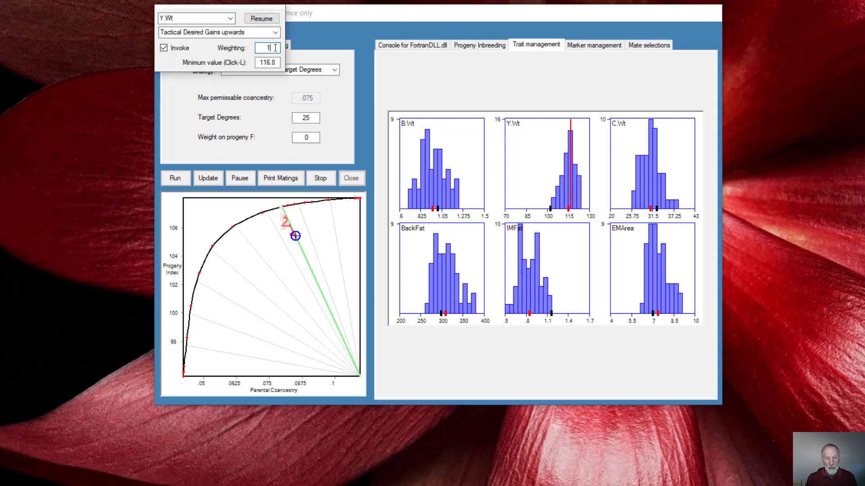
click(261, 18)
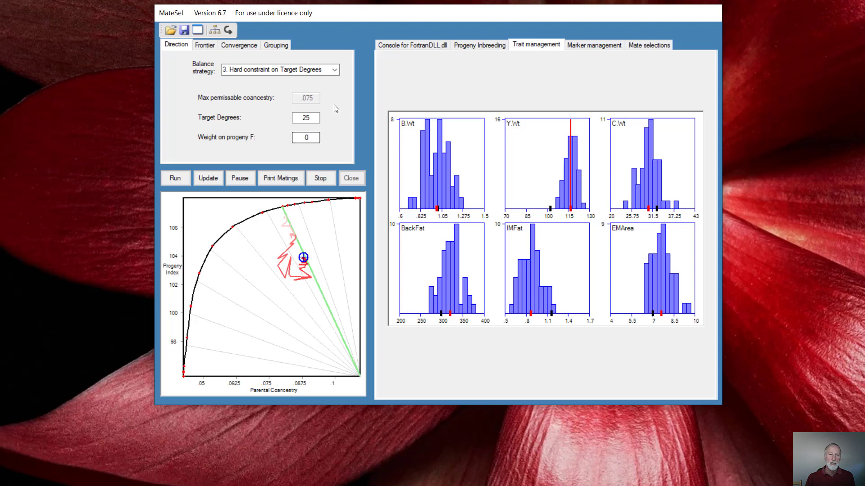
Switch the balance strategy to Hard constraint on coancestry with a maximum permissable coancestry of .08 and update the run
click(334, 70)
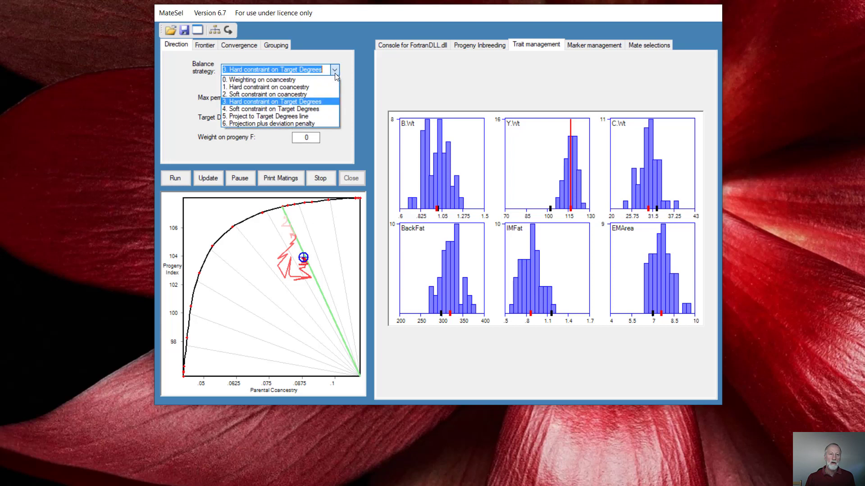
click(276, 89)
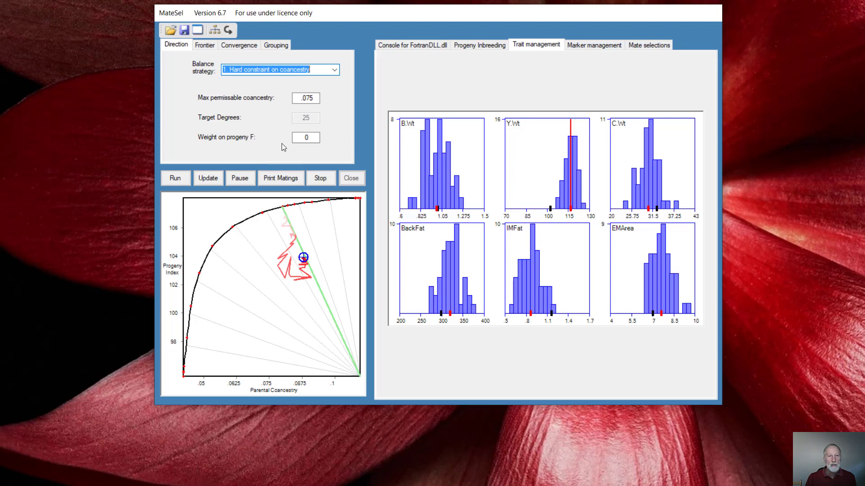
double_click(317, 97)
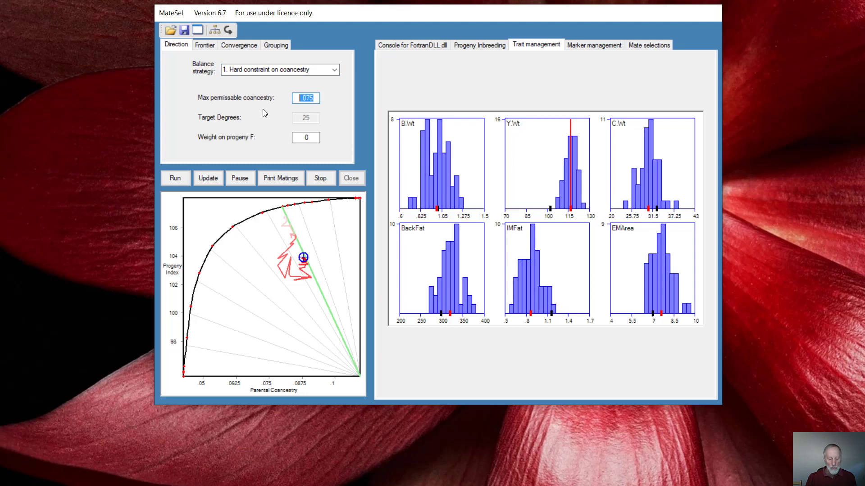
key(BackSpace)
text(.08)
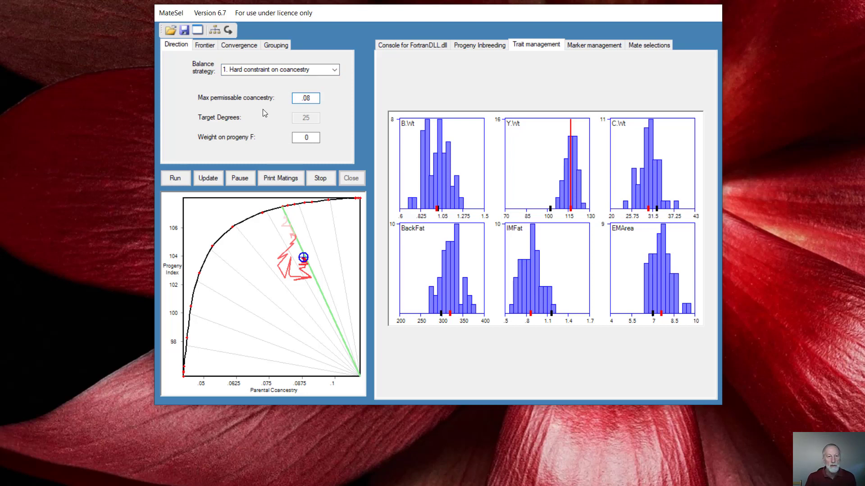
click(207, 179)
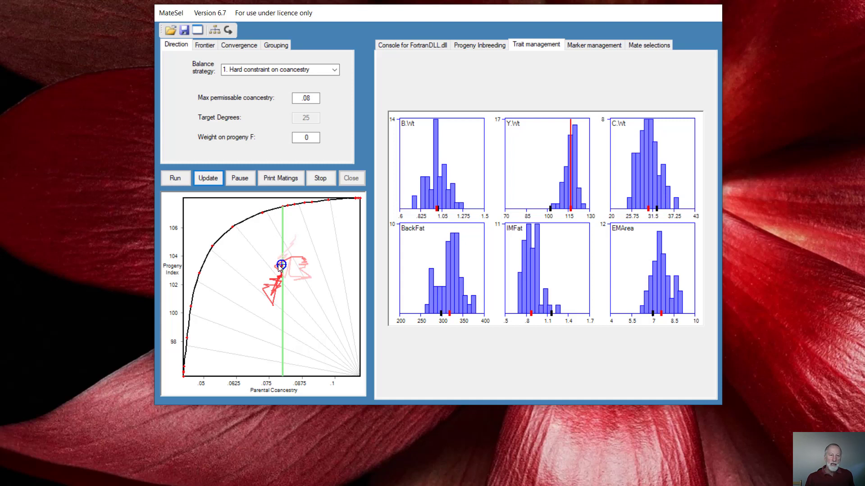
Switch the balance strategy to Hard constraint on Target Degrees and update the run
click(334, 70)
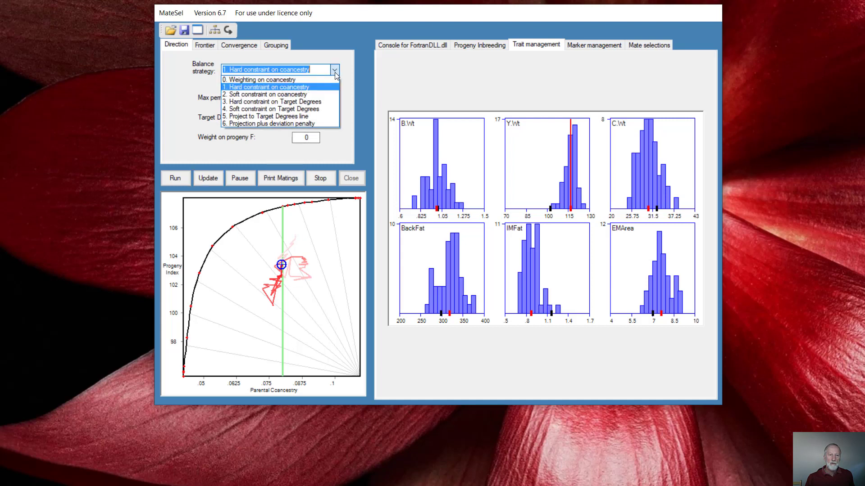
click(293, 102)
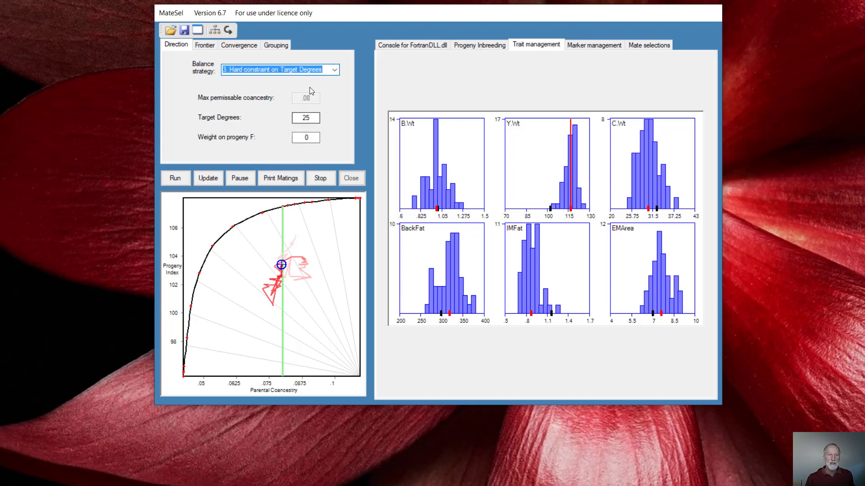
click(206, 178)
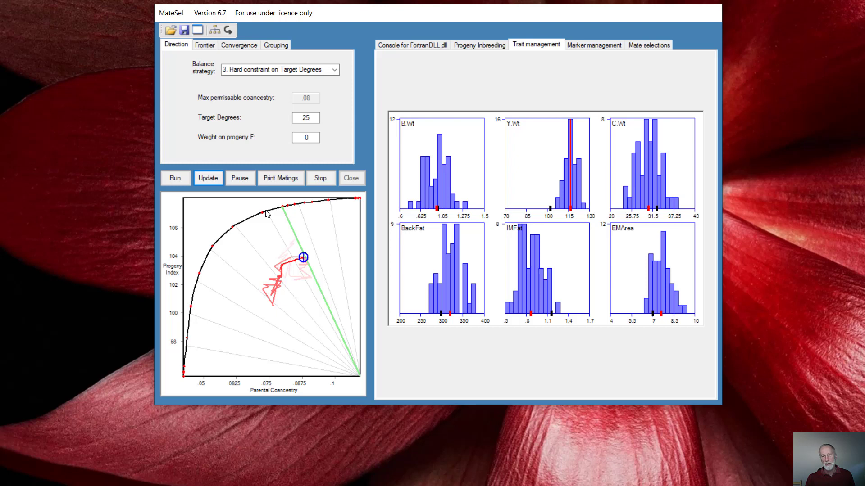
Turn off the Tactical Desired Gains upwards target on the Y.Wt trait and resume the run
right_click(564, 185)
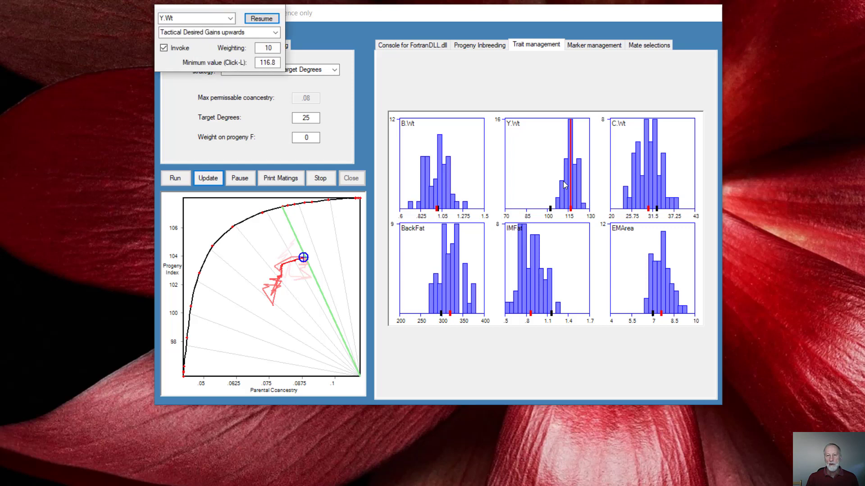
click(164, 48)
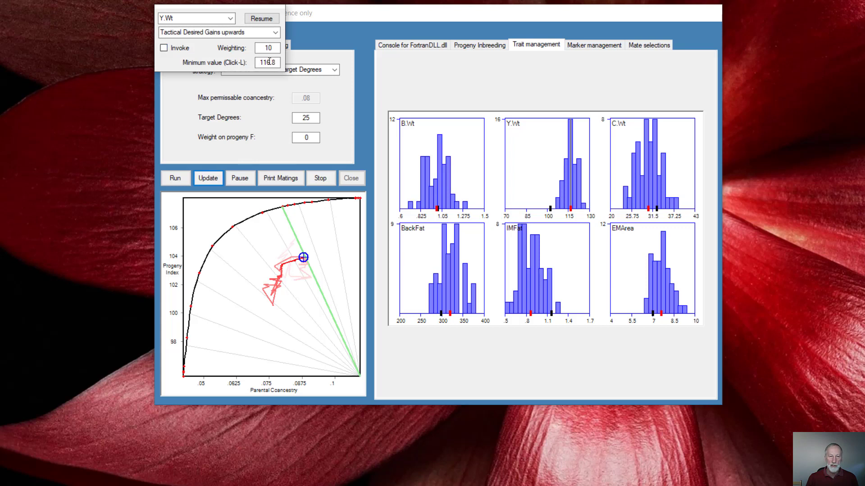
click(261, 19)
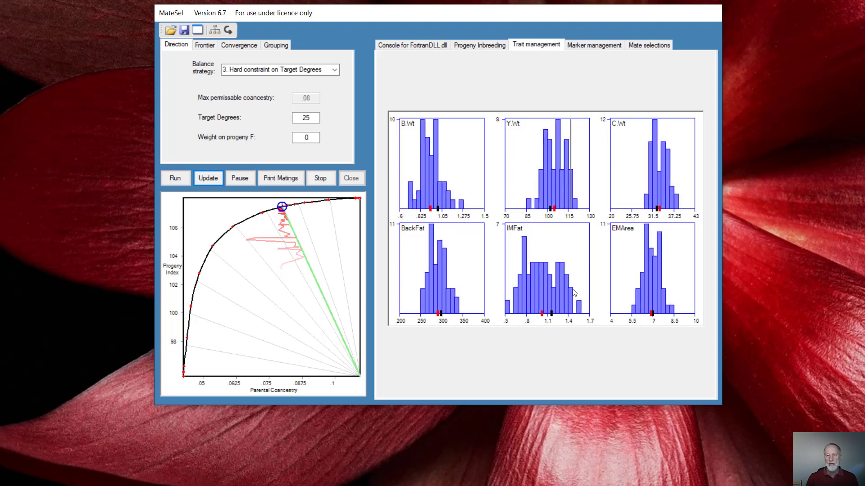
Invoke Target bimodality on the IMFat trait with lower mean .9078, upper mean 1.316 and 30 percent in the upper group, then resume the run
click(552, 289)
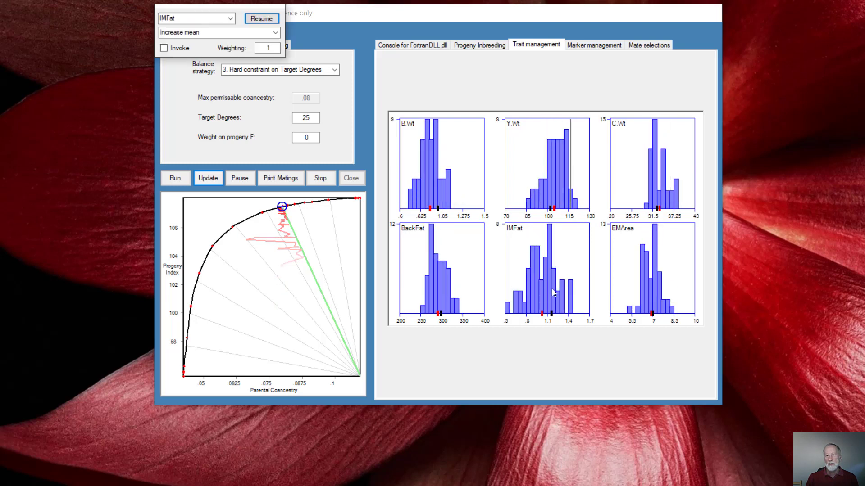
click(275, 32)
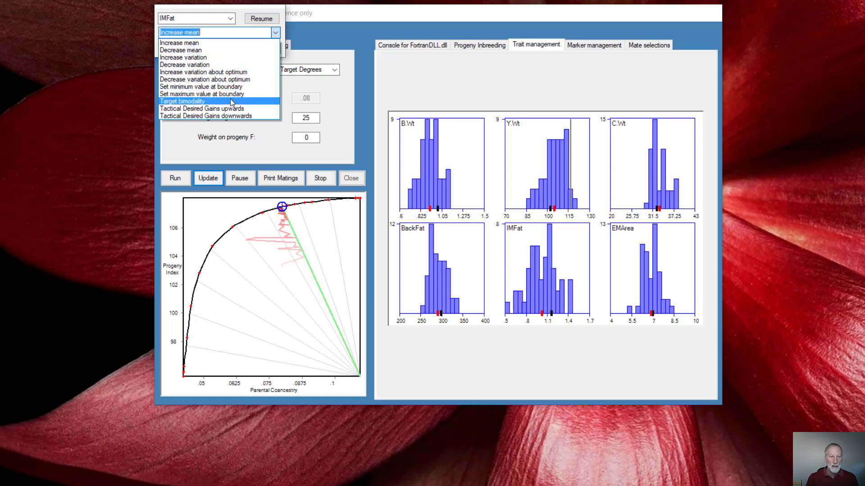
click(231, 102)
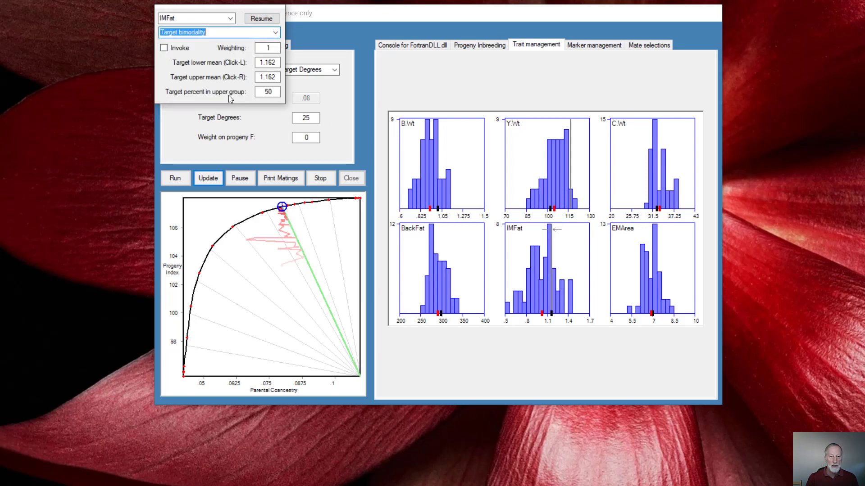
click(534, 289)
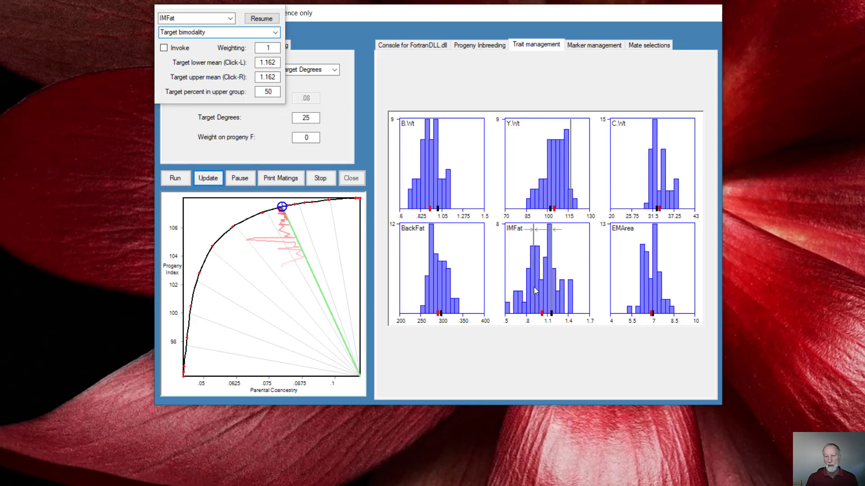
right_click(563, 293)
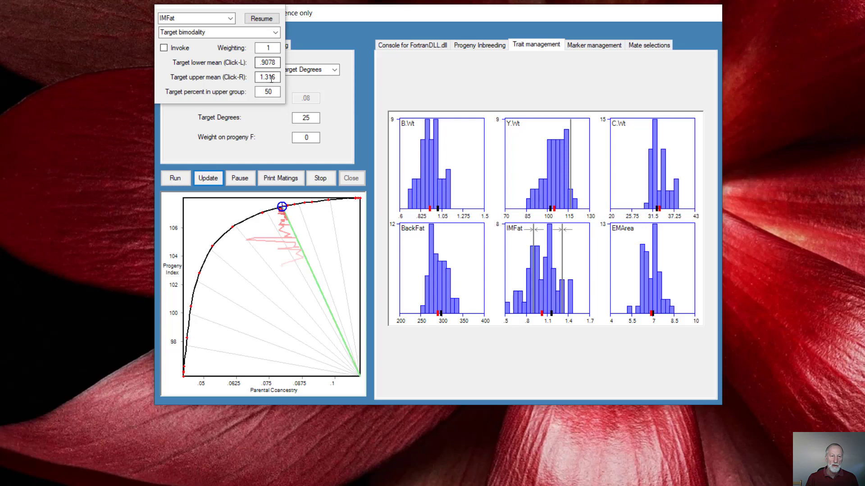
drag(272, 92, 260, 91)
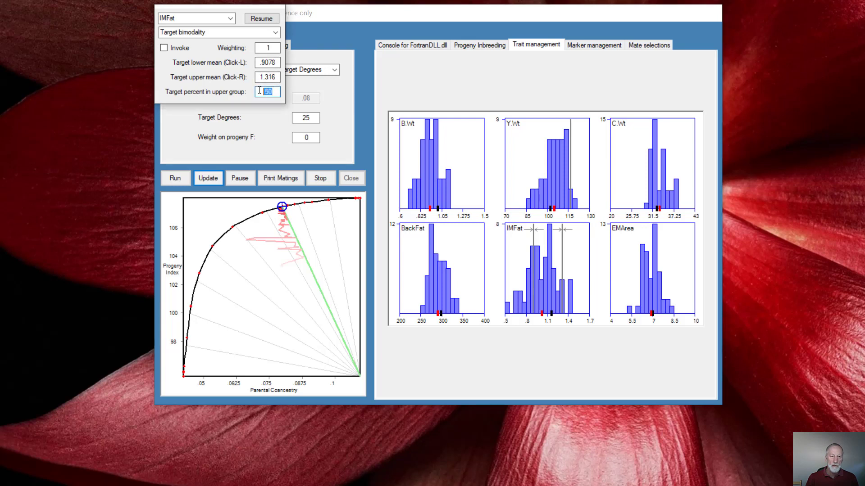
text(3)
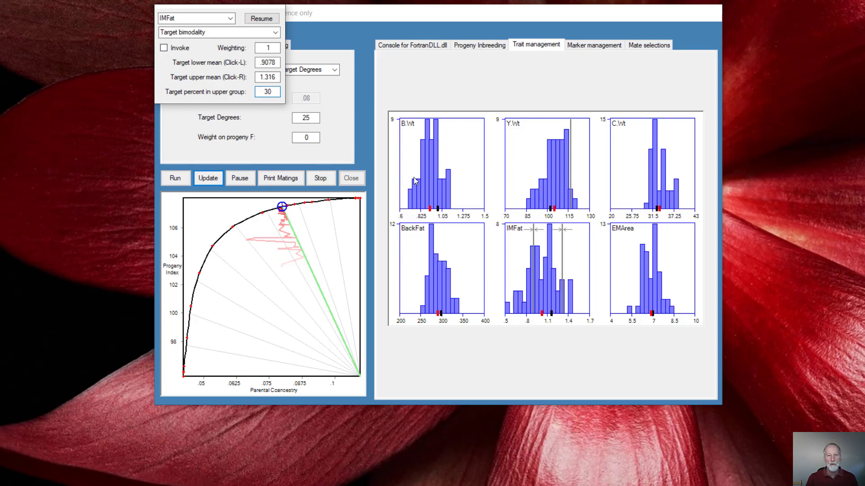
click(165, 50)
click(265, 20)
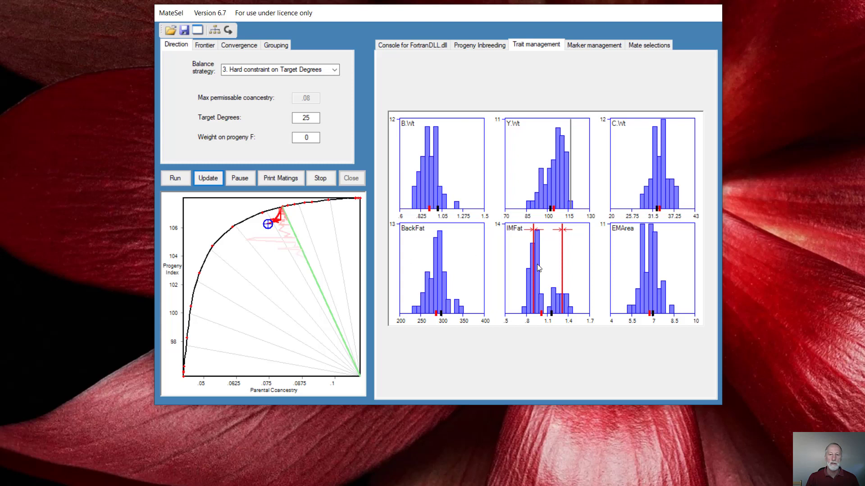
Set the weighting of the IMFat trait's bimodality target to .25 and resume the run
click(562, 276)
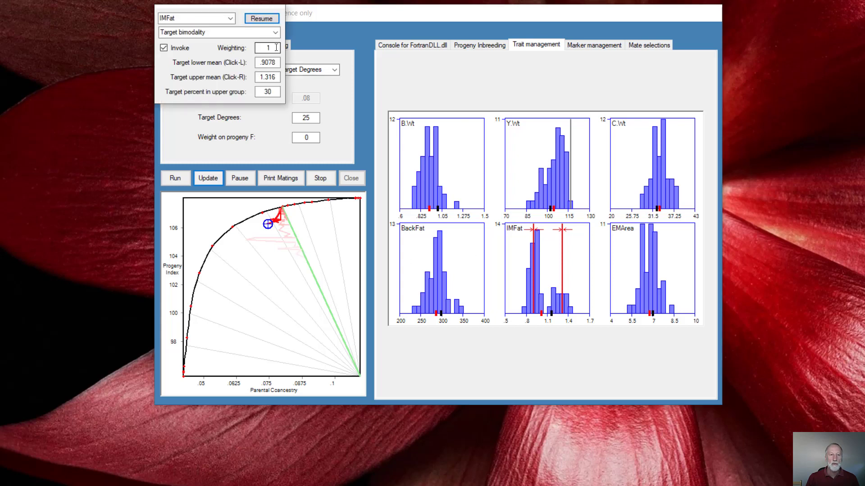
double_click(262, 47)
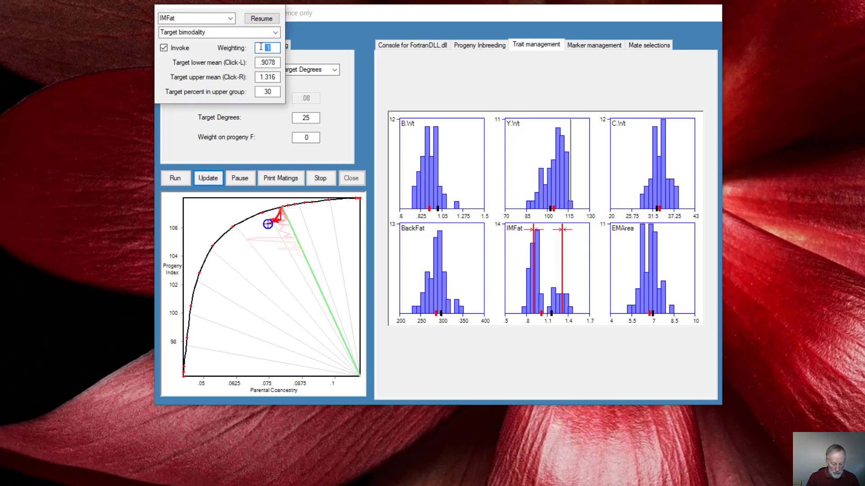
text(1.25)
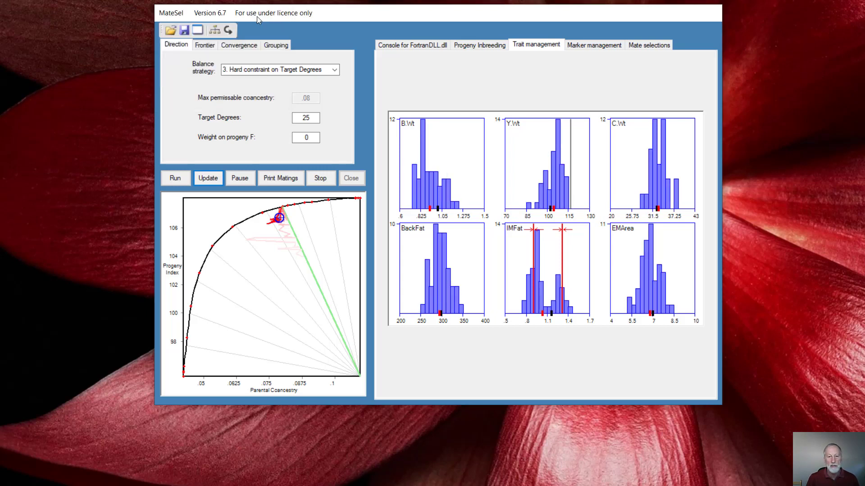
click(262, 18)
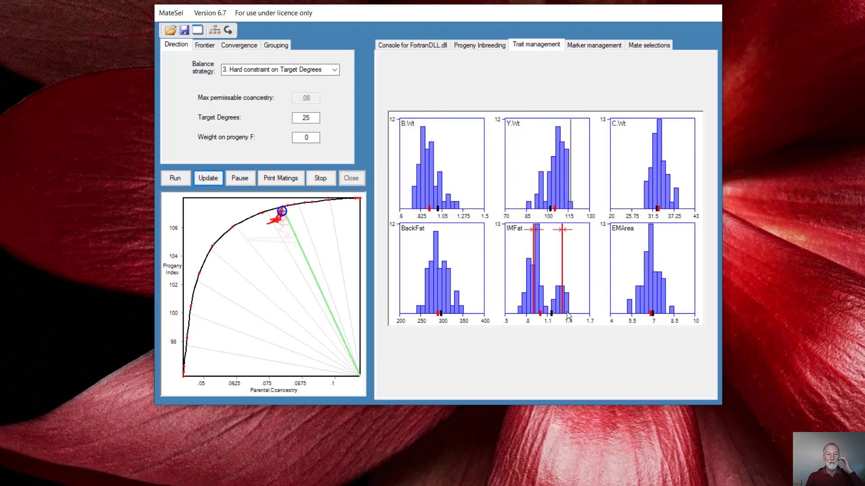
Turn off the Target bimodality setting on the IMFat trait and resume the run
click(547, 274)
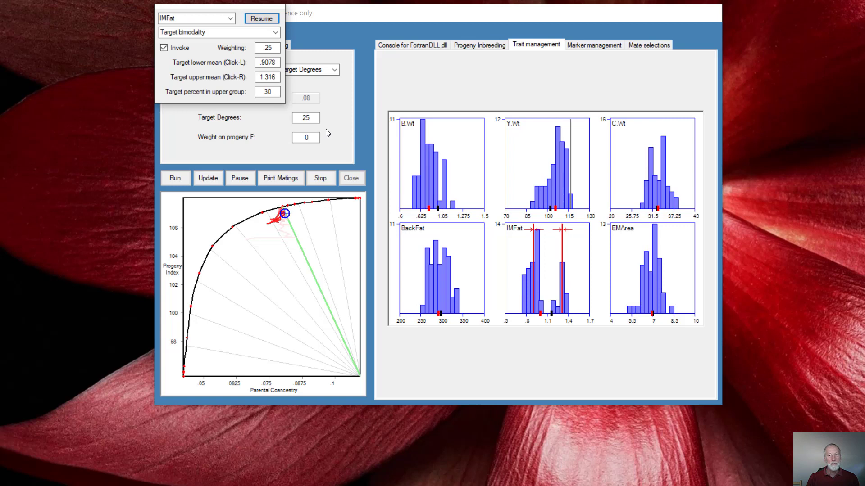
click(163, 48)
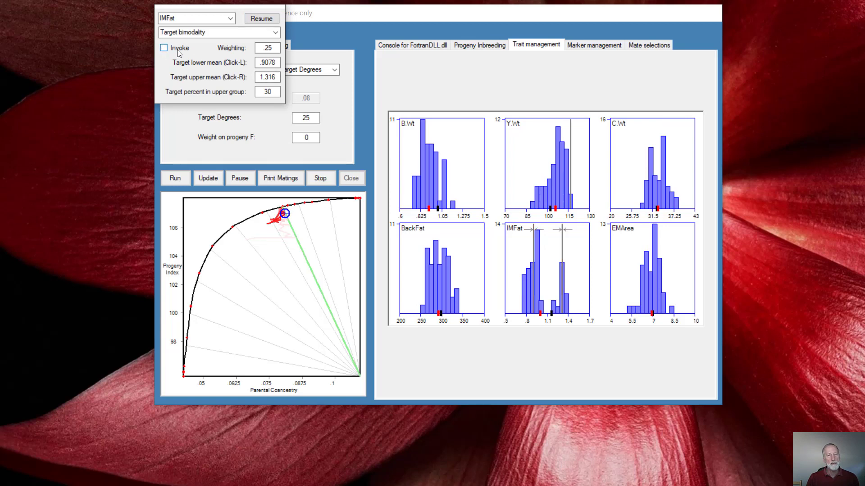
click(260, 19)
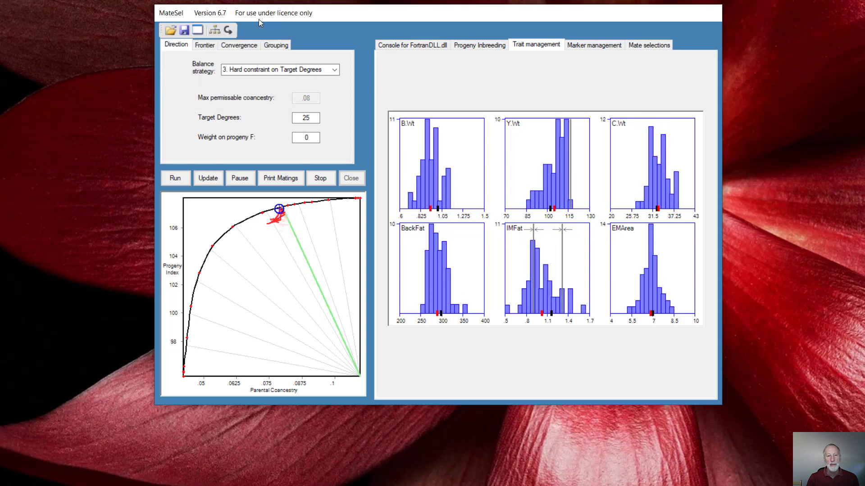
After viewing the marker distributions, display progeny inbreeding, set the weight on progeny F to -1 and update the run
click(595, 46)
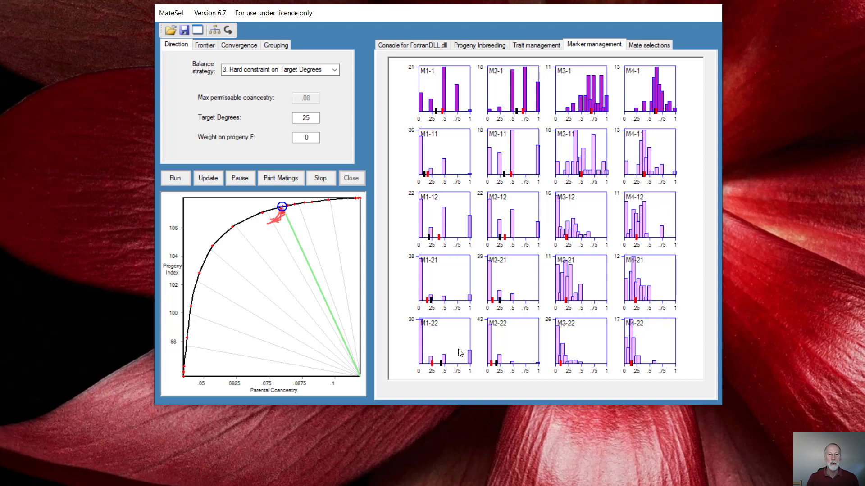
click(476, 46)
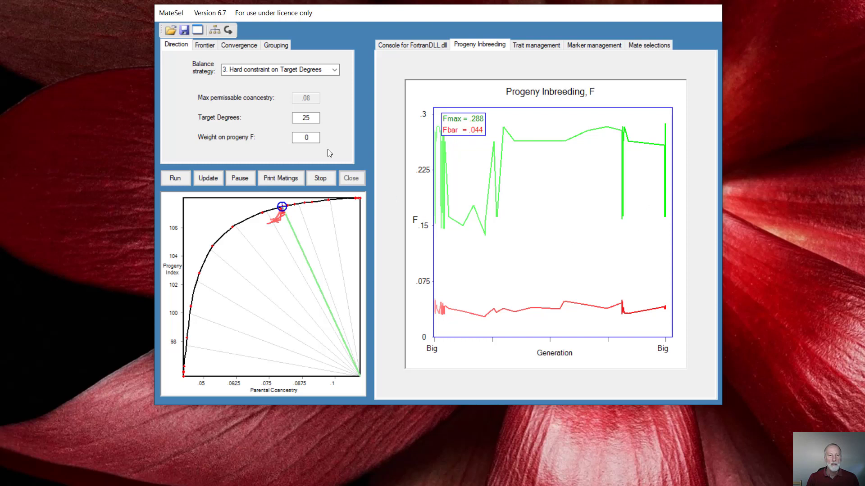
click(307, 138)
double_click(307, 138)
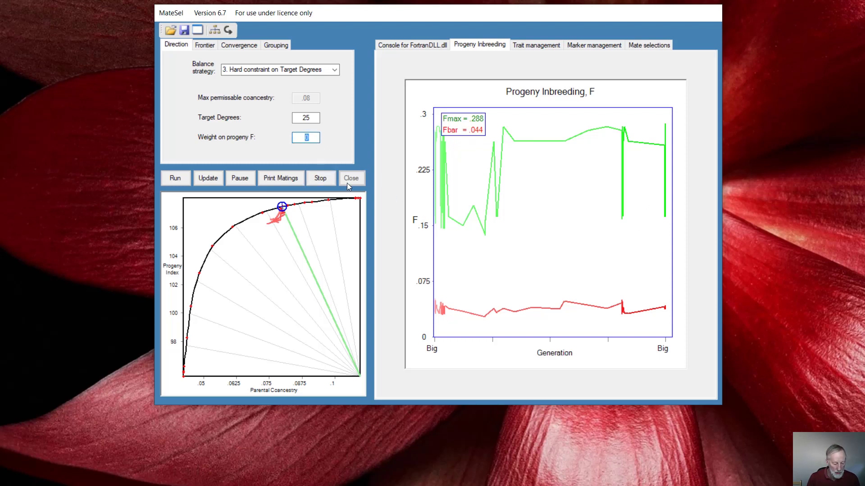
text(-1)
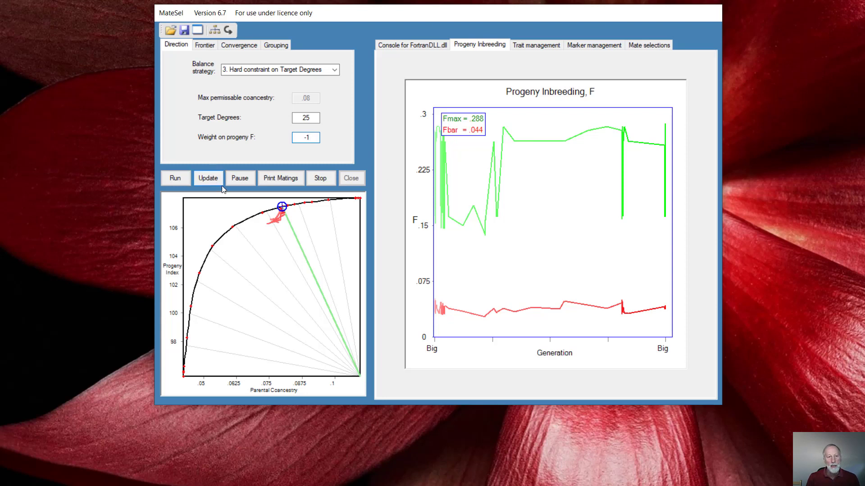
click(208, 178)
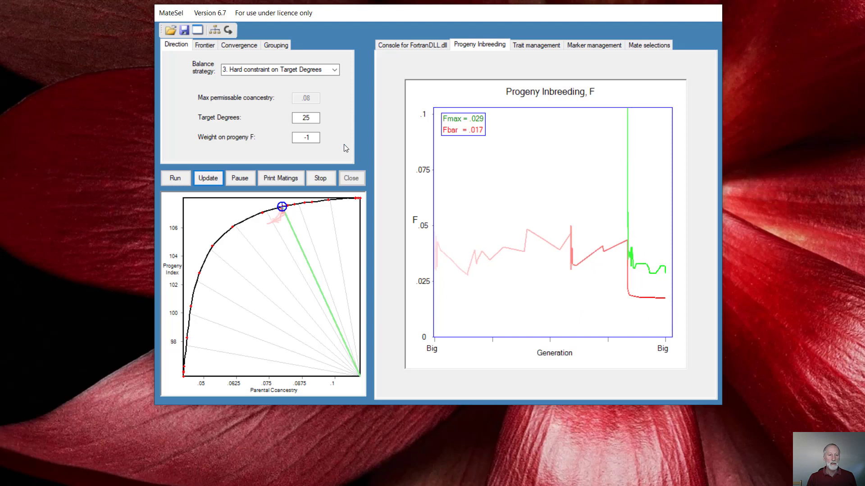
Change the weight on progeny F to -100 and update the run
click(314, 137)
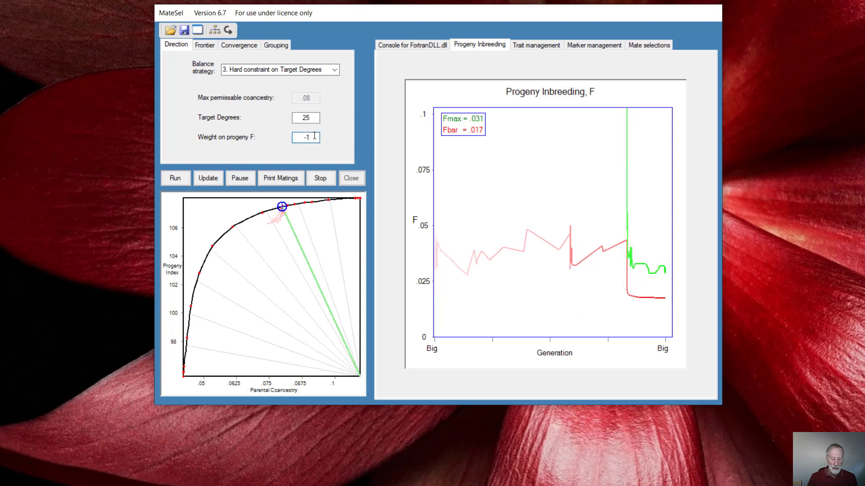
text(00)
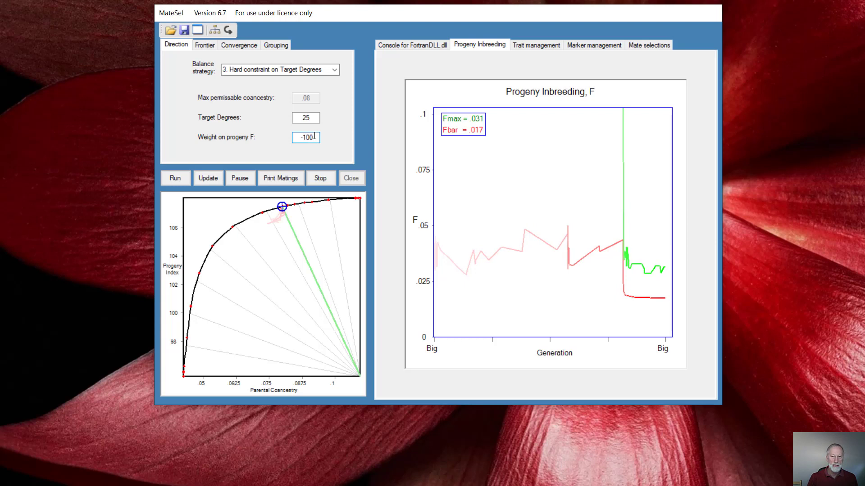
click(210, 182)
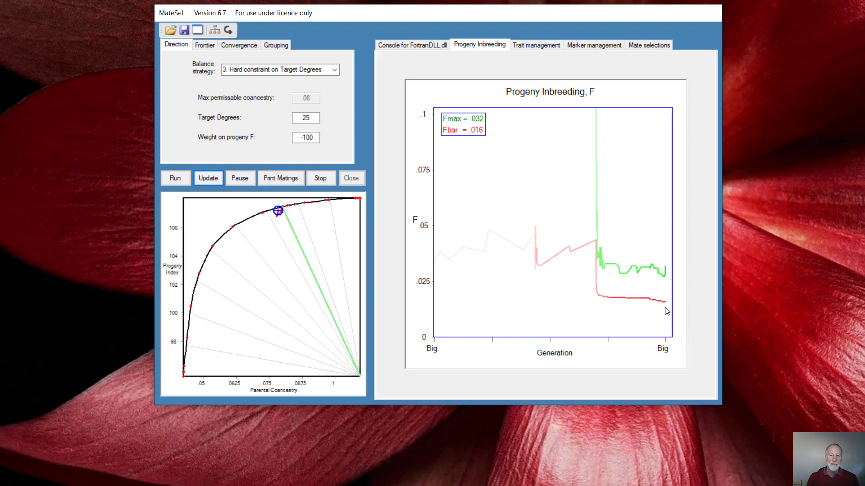
Increase the penalty on progeny inbreeding with a weight on progeny F of -10000 and update the run
click(313, 138)
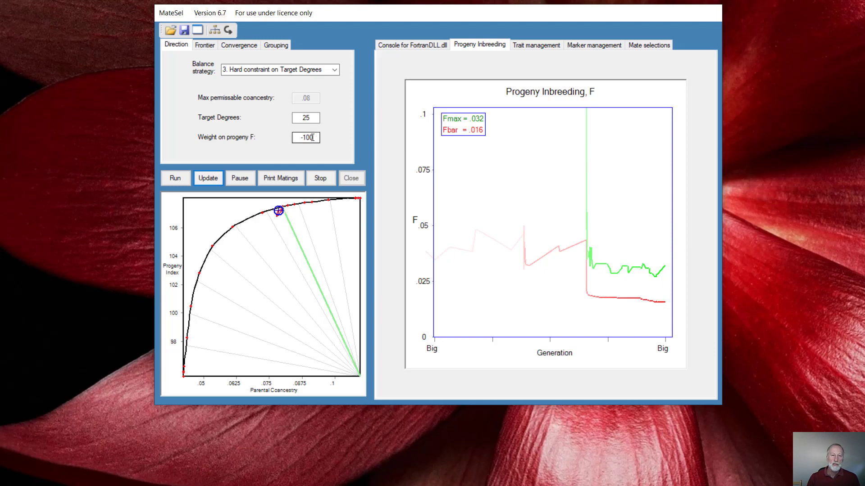
click(313, 138)
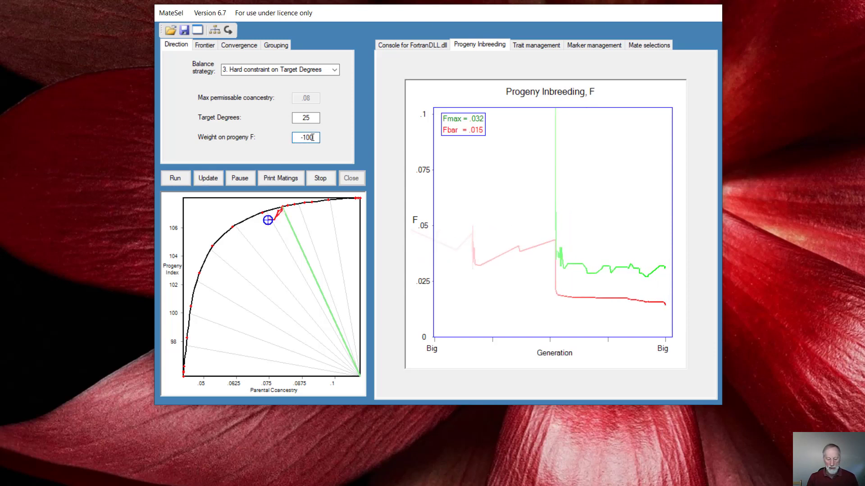
text(000)
click(210, 180)
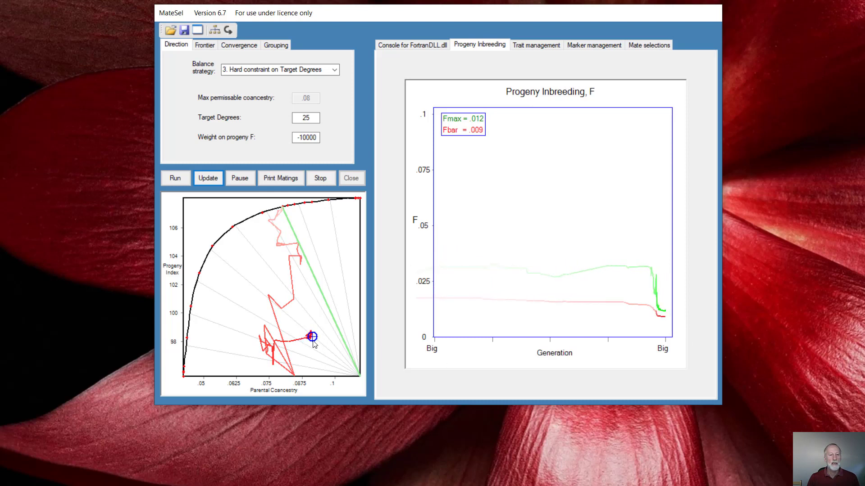
Restore the weight on progeny F to -1 and update the run
drag(306, 137, 317, 138)
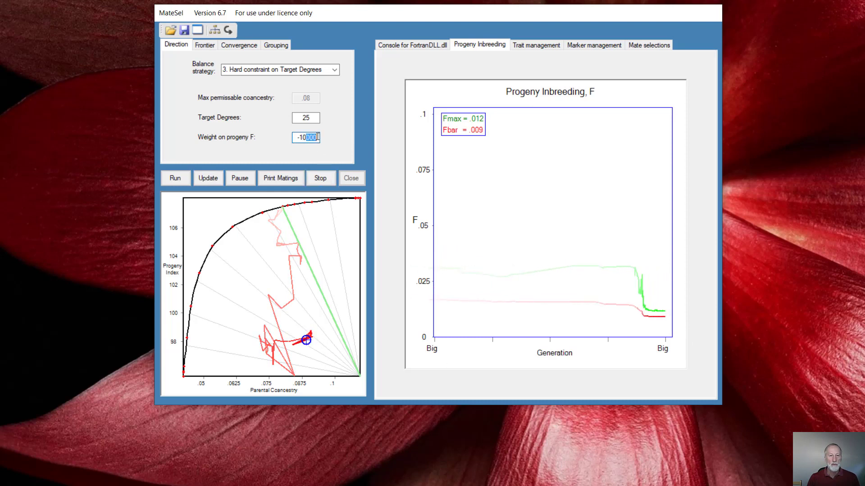
key(Delete)
key(BackSpace)
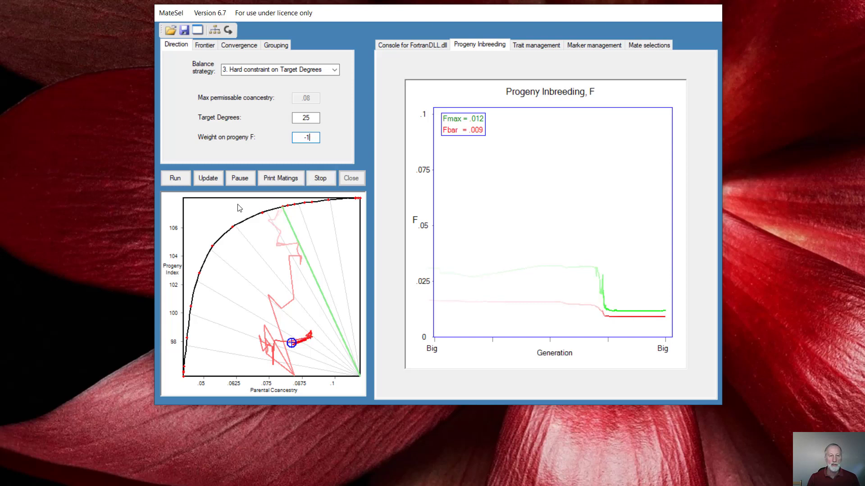
click(209, 179)
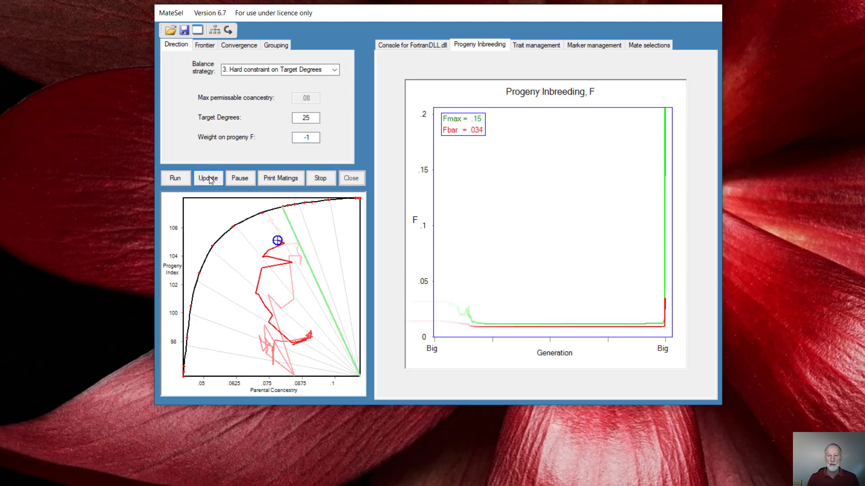